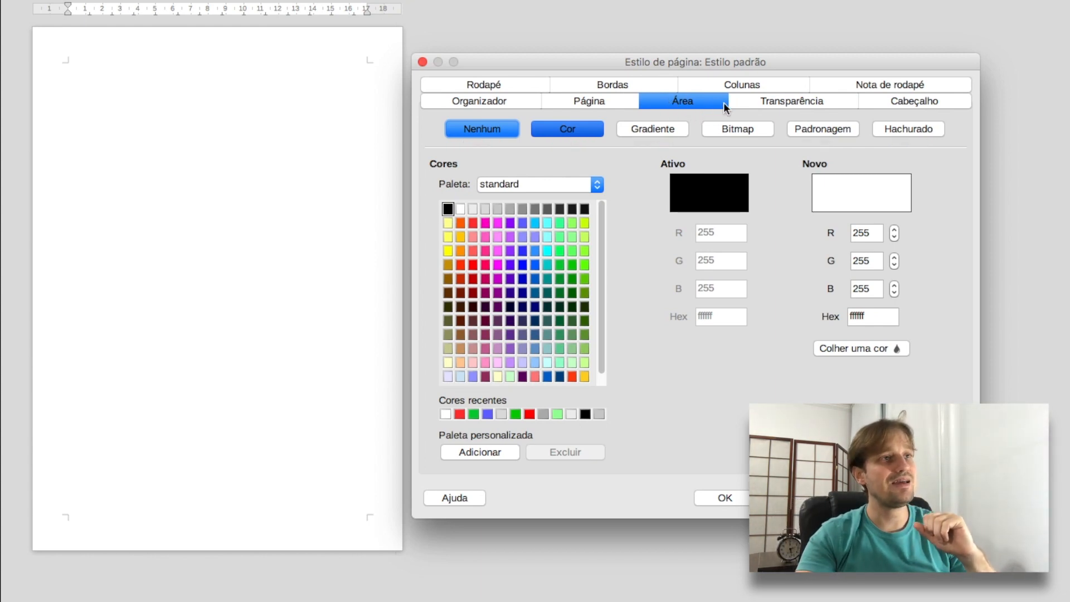
# Step: Set the page style's background area to the solid blue colour 3333ff and apply it to the page
pyautogui.click(749, 103)
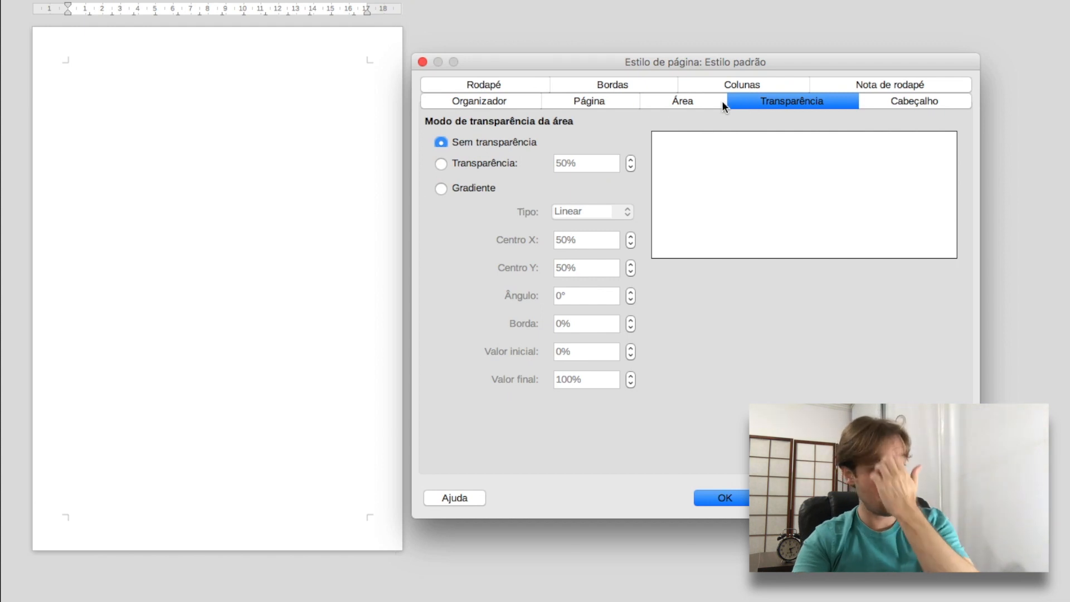
pyautogui.click(646, 102)
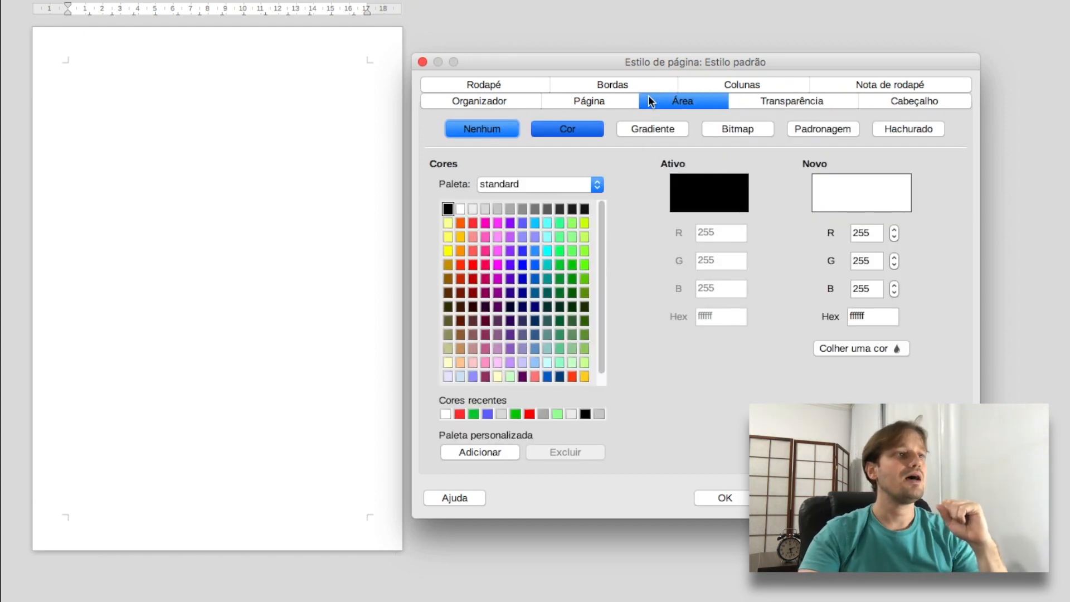
pyautogui.click(546, 132)
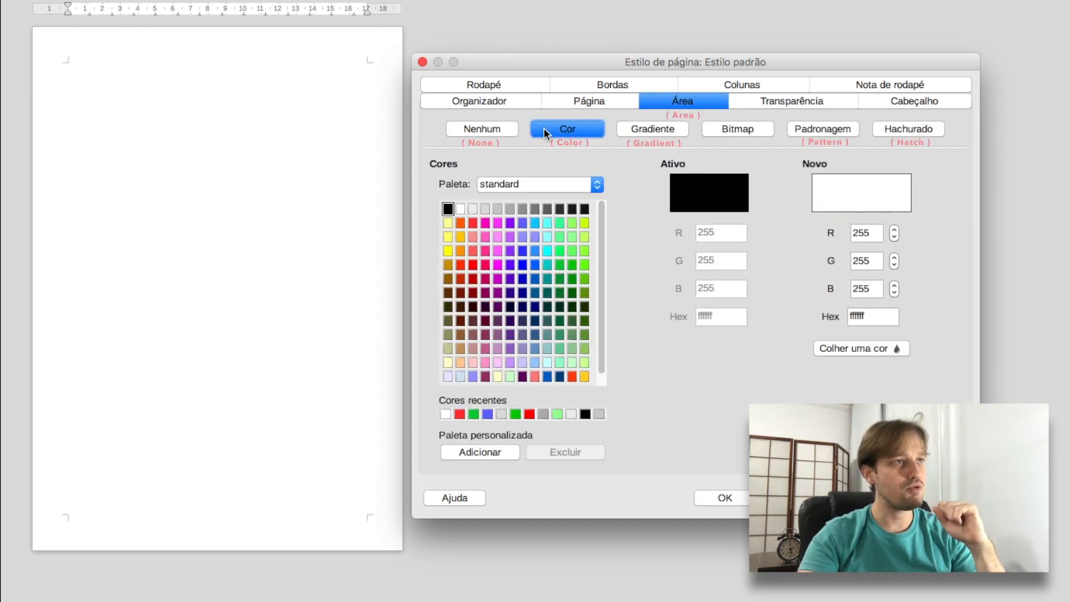
pyautogui.click(497, 209)
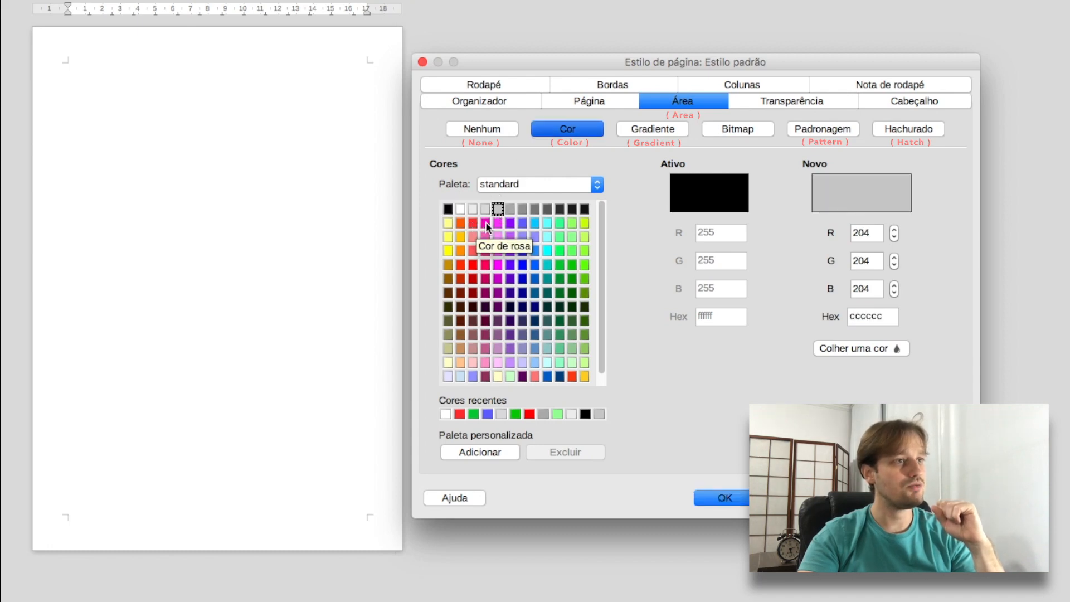
pyautogui.click(520, 252)
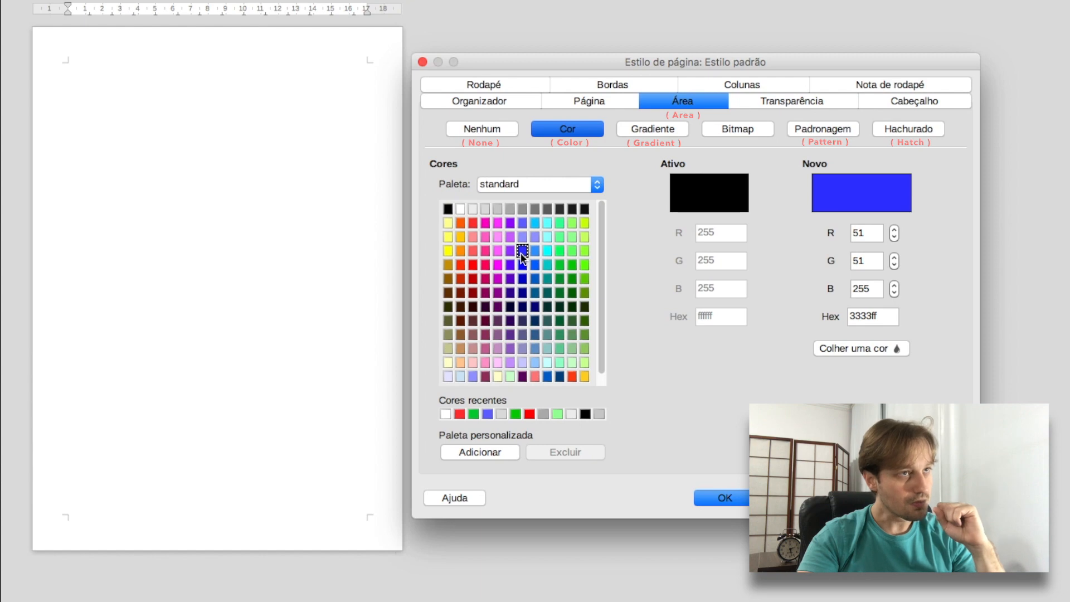
pyautogui.click(788, 497)
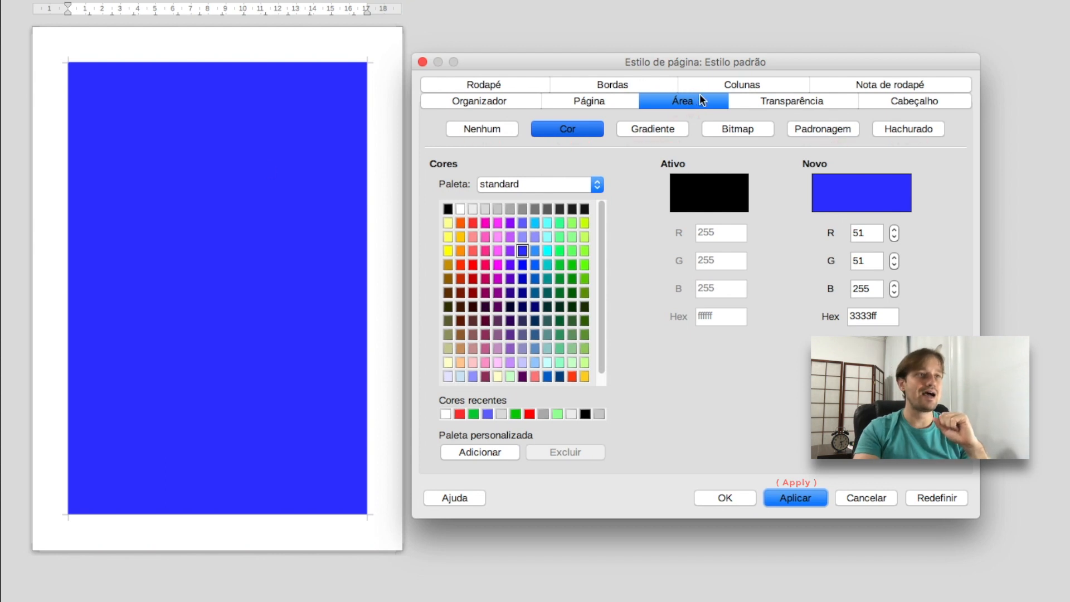
# Step: Give the blue page background a uniform transparency of 50% and apply it
pyautogui.click(745, 103)
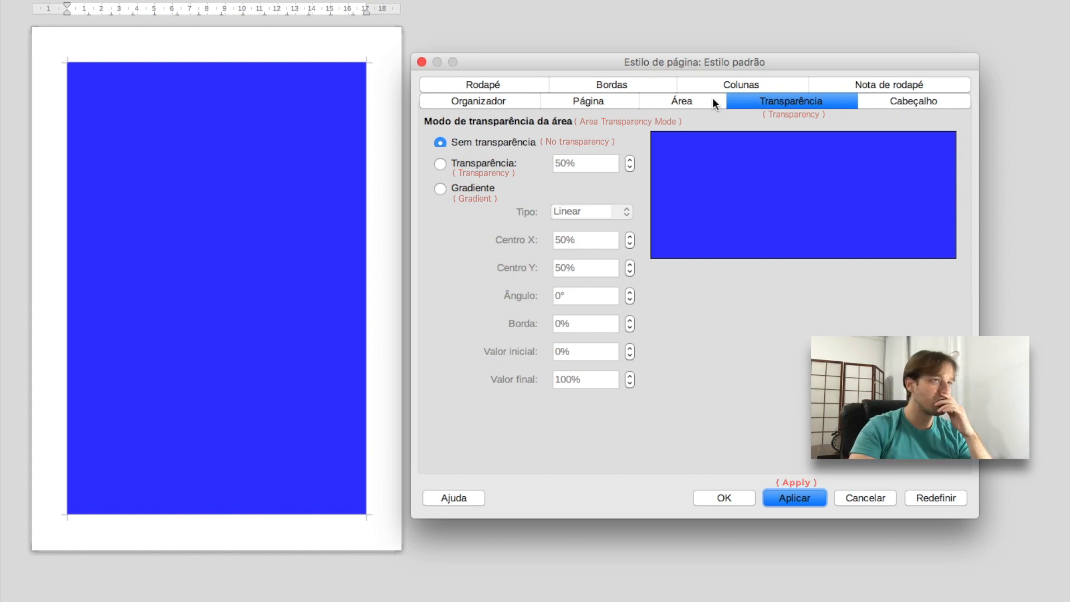
pyautogui.click(441, 163)
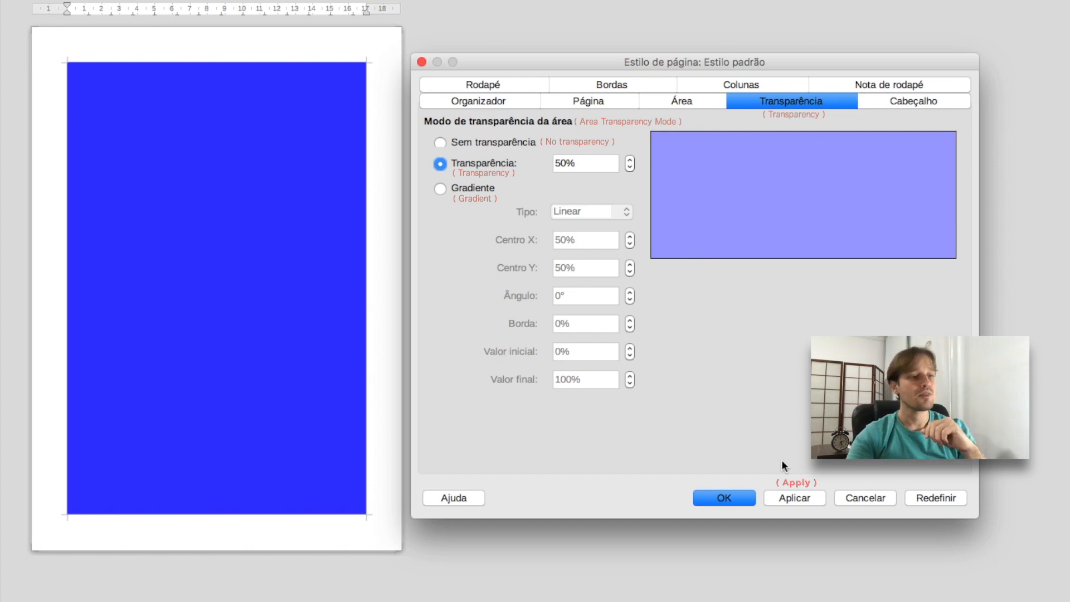
pyautogui.click(795, 498)
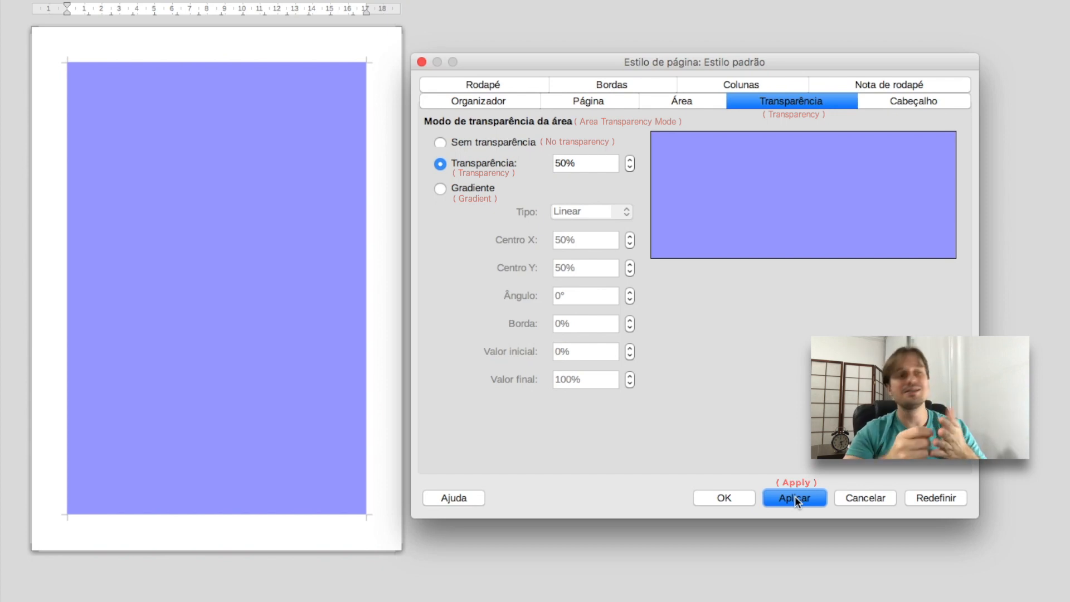
# Step: Set the page background's transparency to 80% and apply it
pyautogui.click(560, 163)
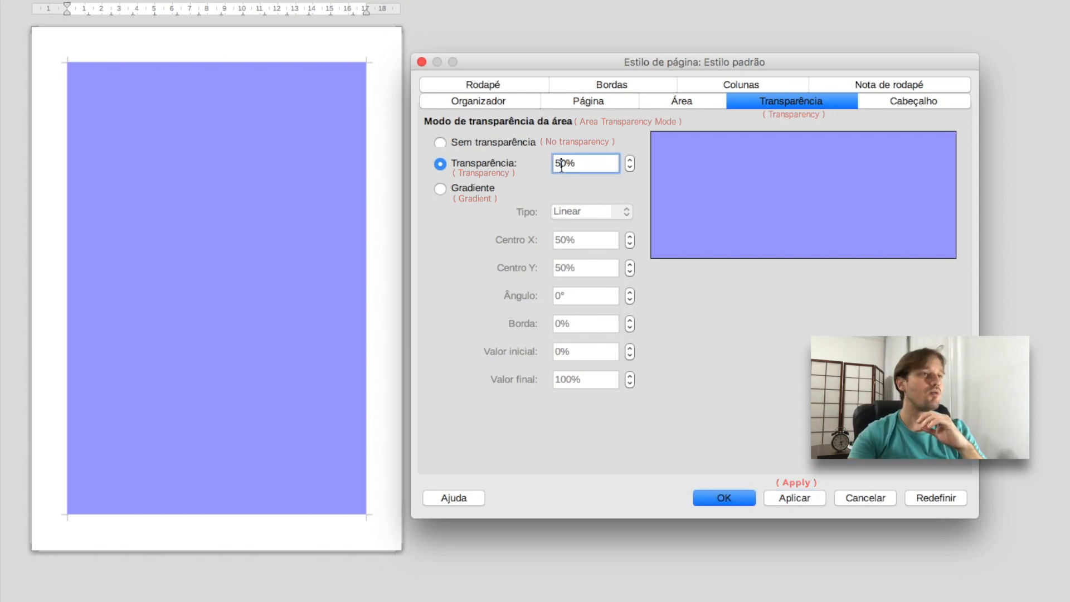
pyautogui.press('BackSpace')
pyautogui.write('8')
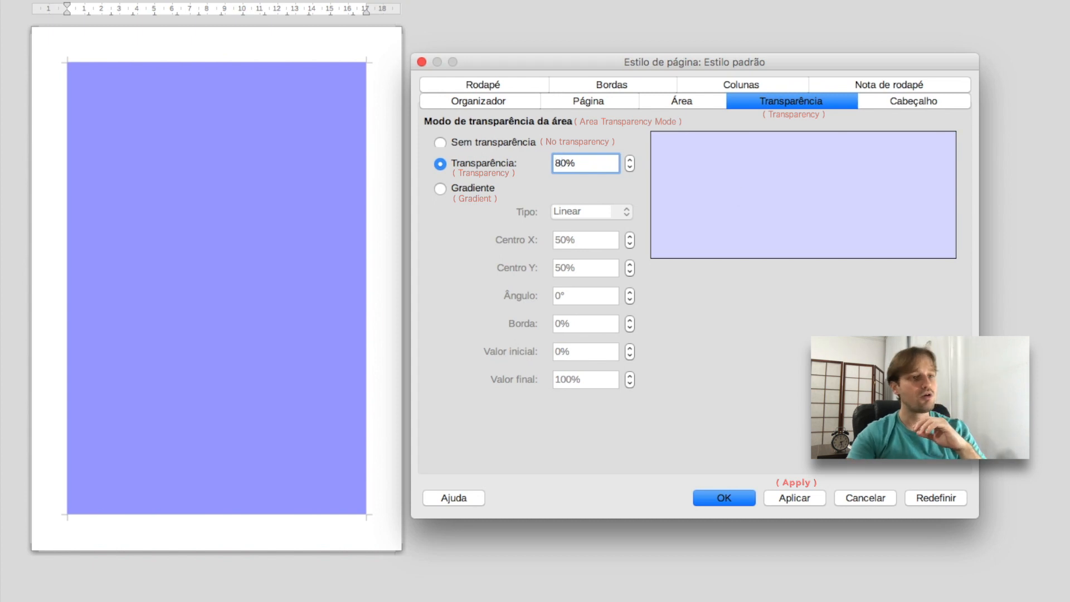
pyautogui.click(802, 498)
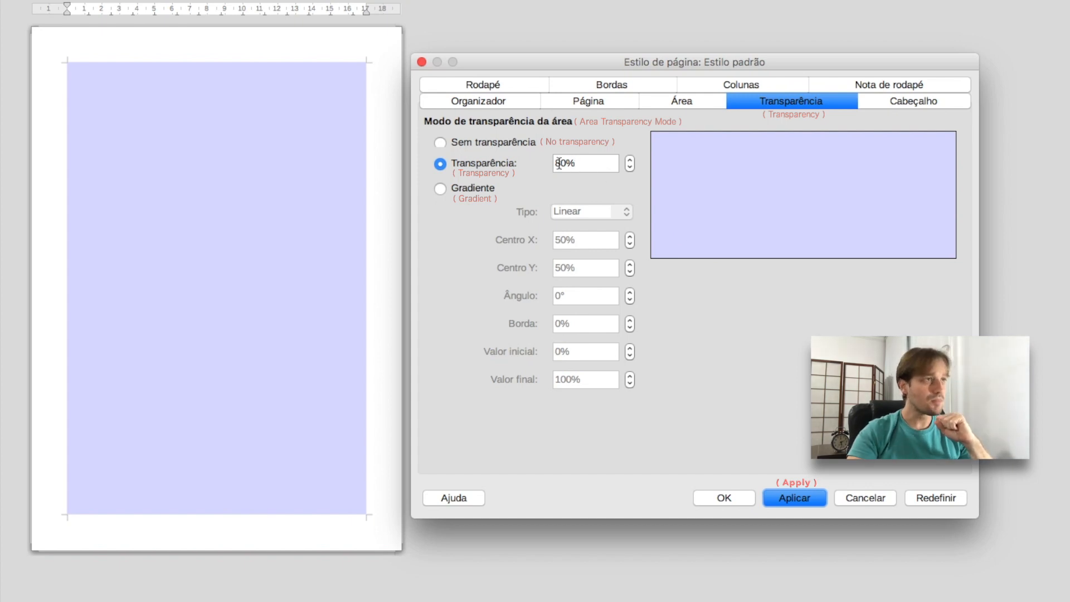
# Step: Remove the background transparency and apply the preset radial gradient from #800000 to Amarelo 2 as the page background
pyautogui.click(441, 143)
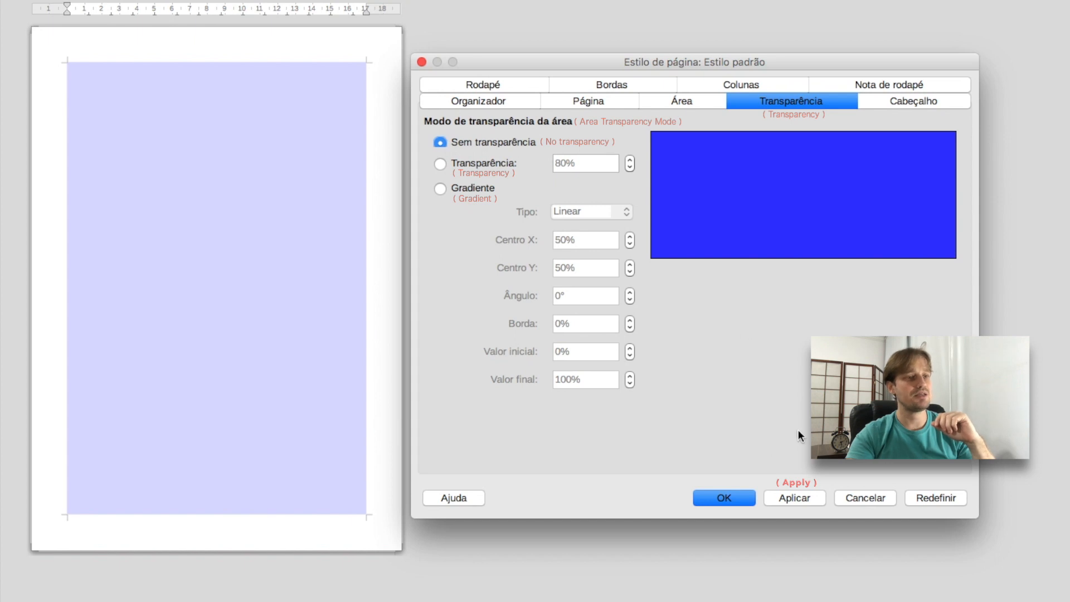
pyautogui.click(792, 497)
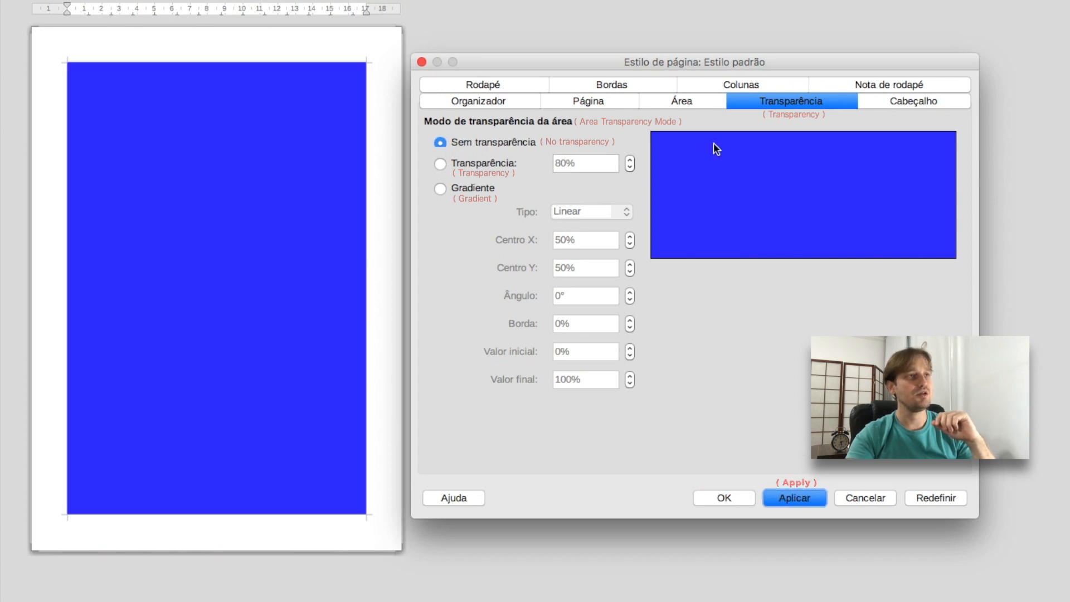
pyautogui.click(680, 101)
pyautogui.click(651, 126)
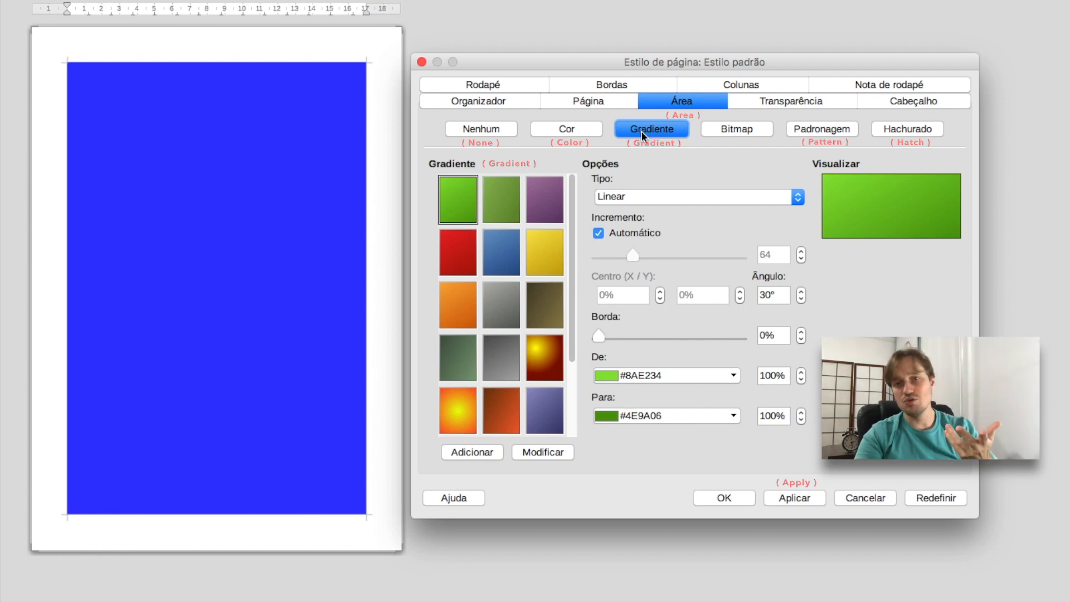
pyautogui.scroll(-3, 562, 411)
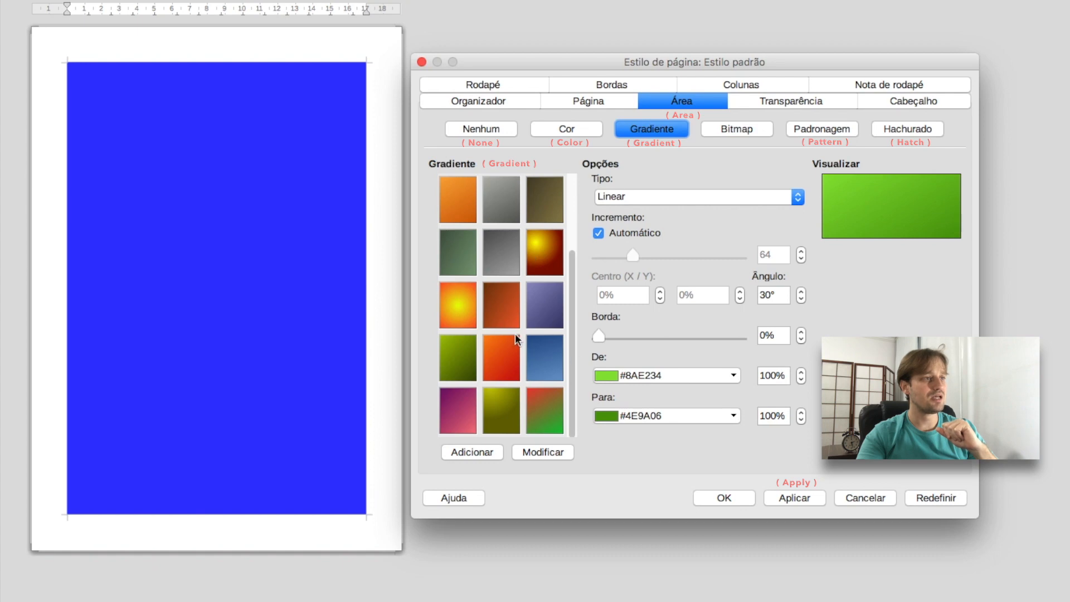
pyautogui.click(549, 255)
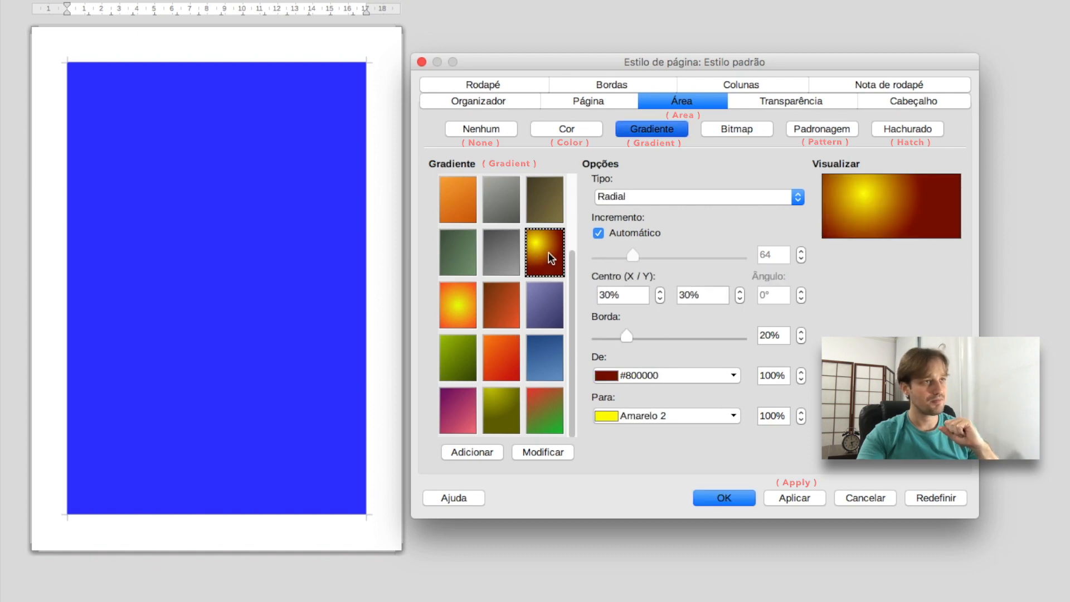
pyautogui.click(788, 498)
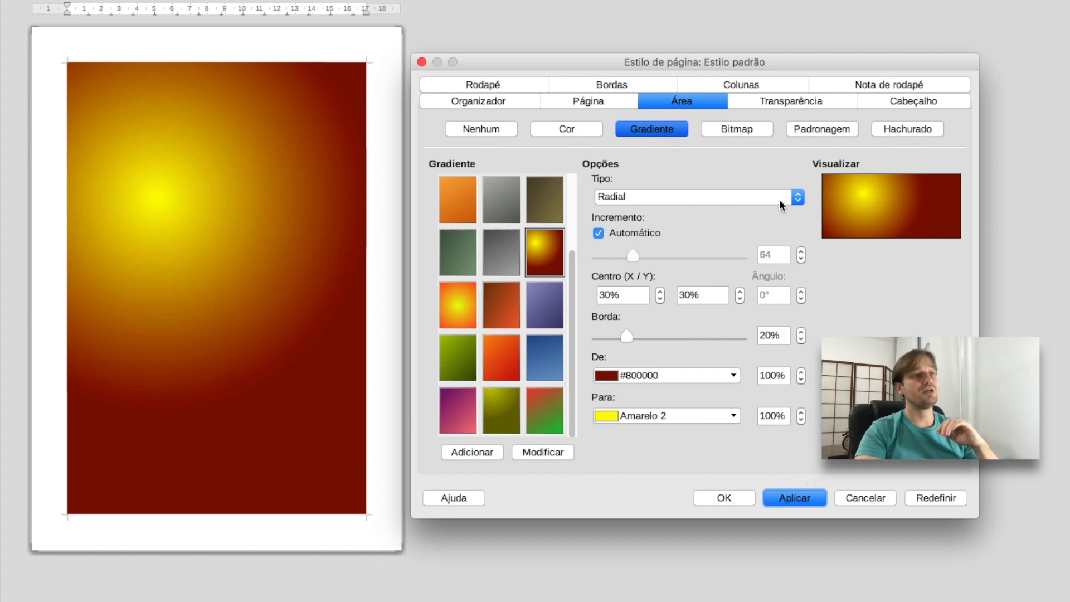
# Step: Apply 80% uniform transparency to the page's radial gradient background
pyautogui.click(745, 102)
pyautogui.click(450, 164)
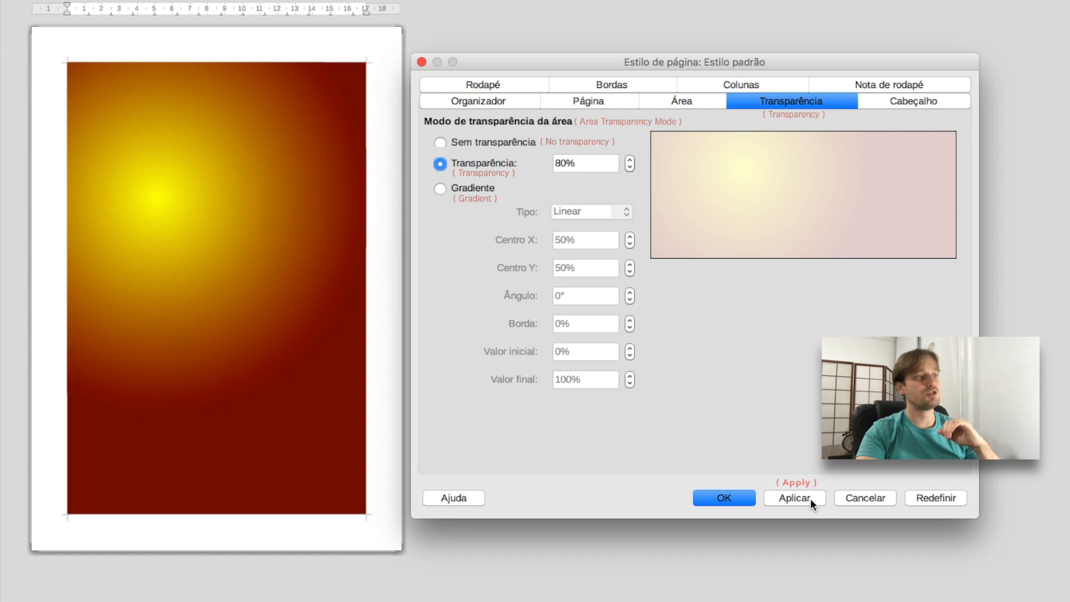
pyautogui.click(810, 498)
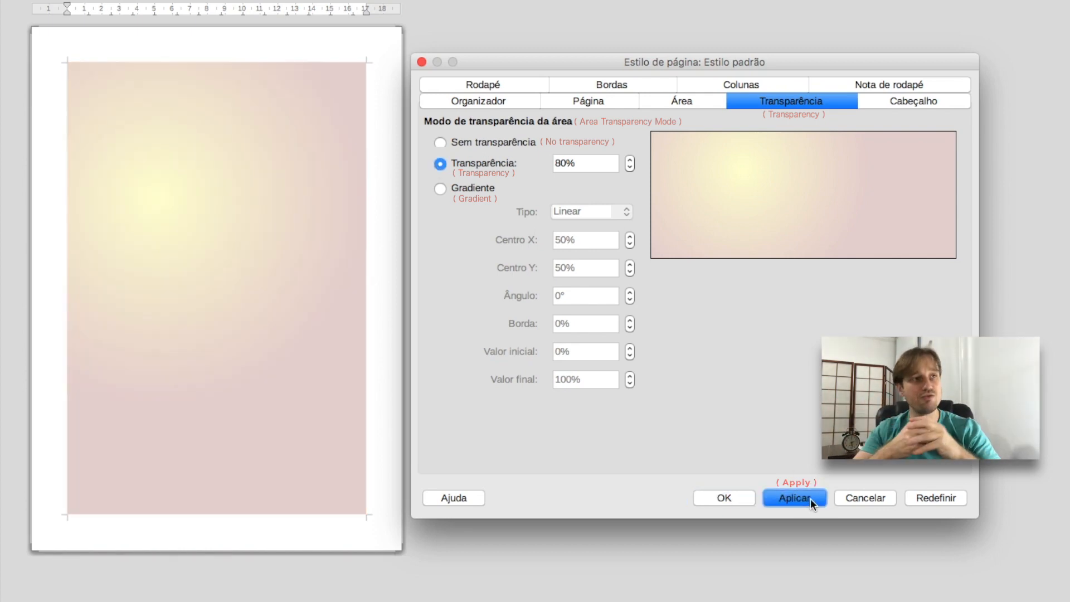
# Step: Apply the preset blue linear gradient from Tango: Azul celeste 1 to #204A87 as the page background
pyautogui.click(682, 101)
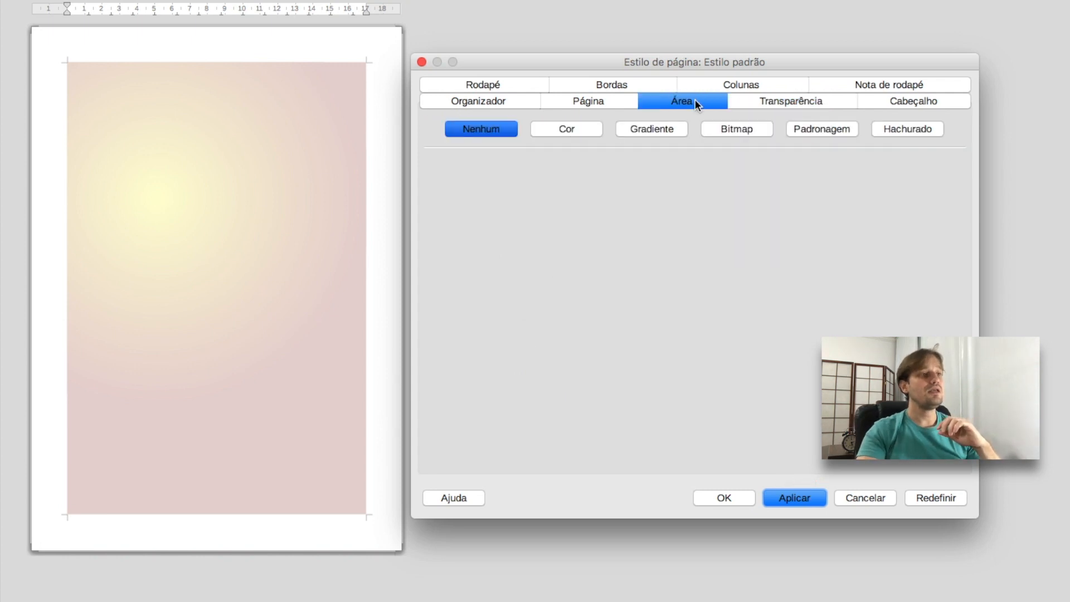
pyautogui.click(596, 131)
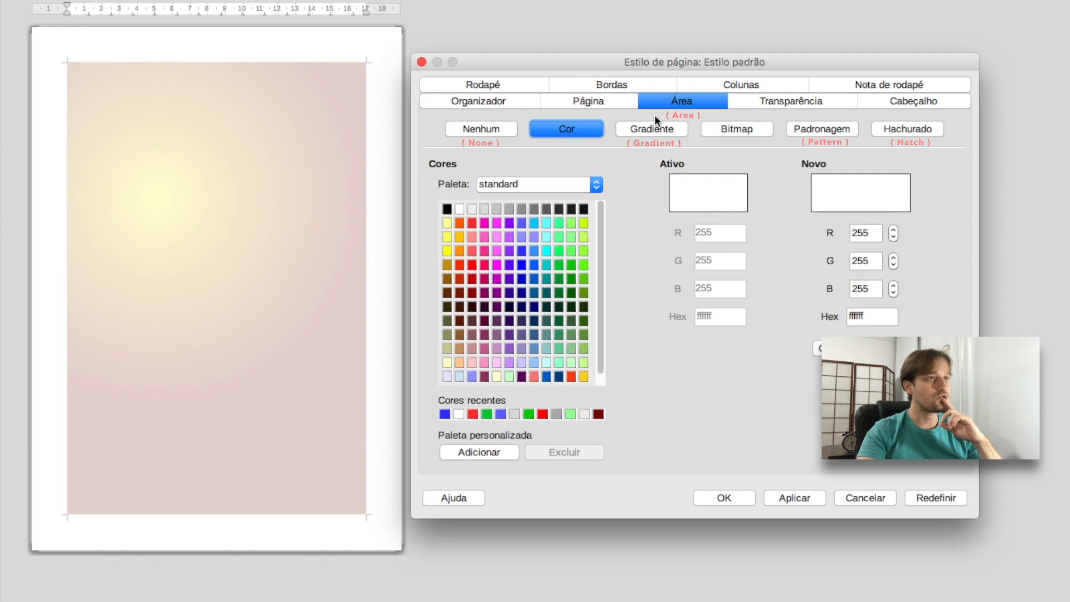
pyautogui.click(641, 129)
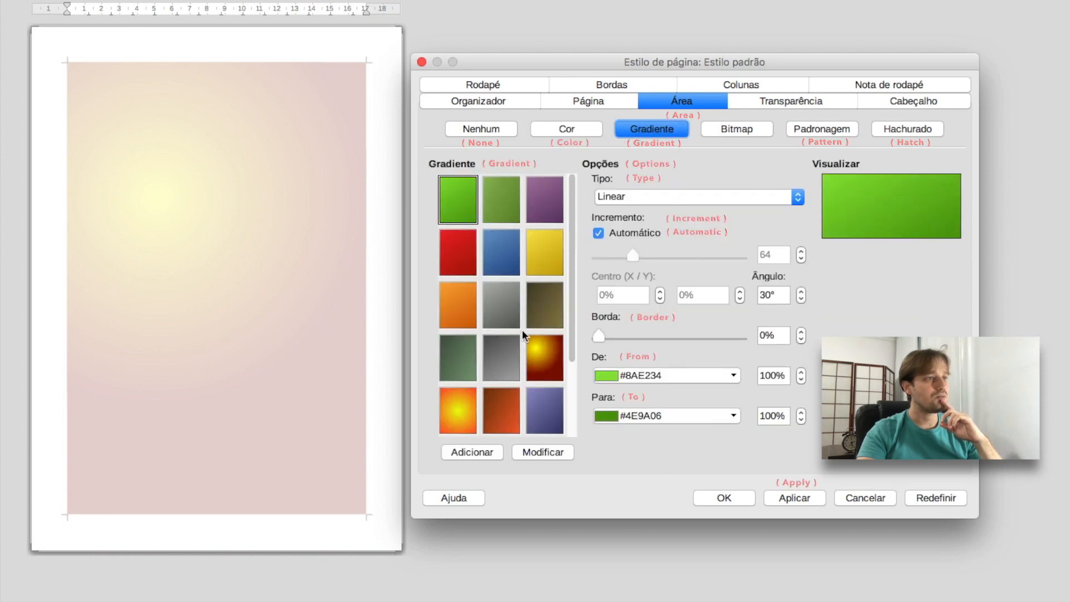
pyautogui.click(495, 261)
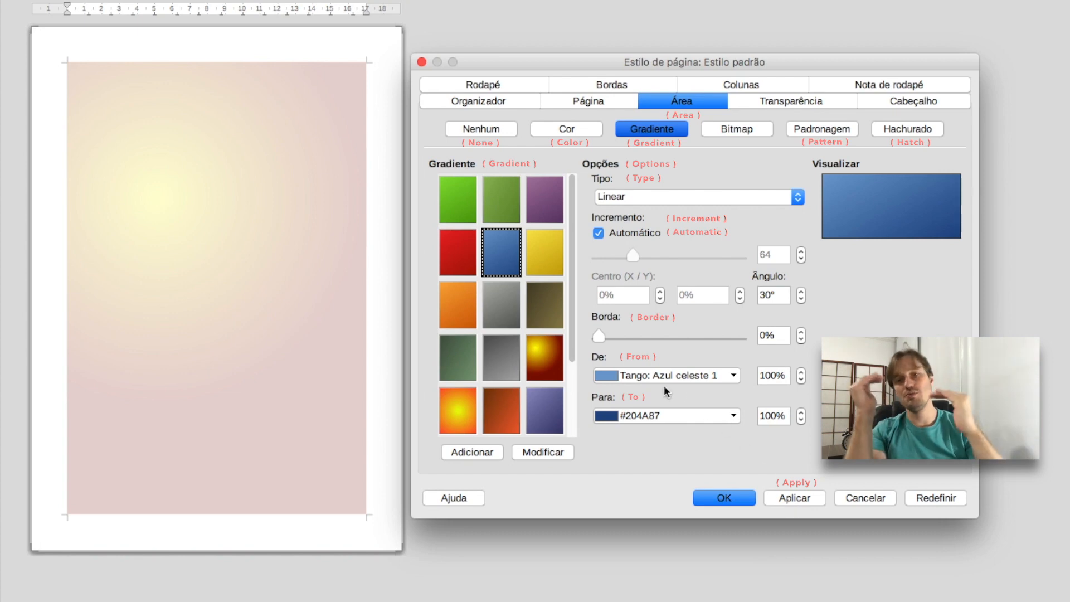
pyautogui.click(809, 498)
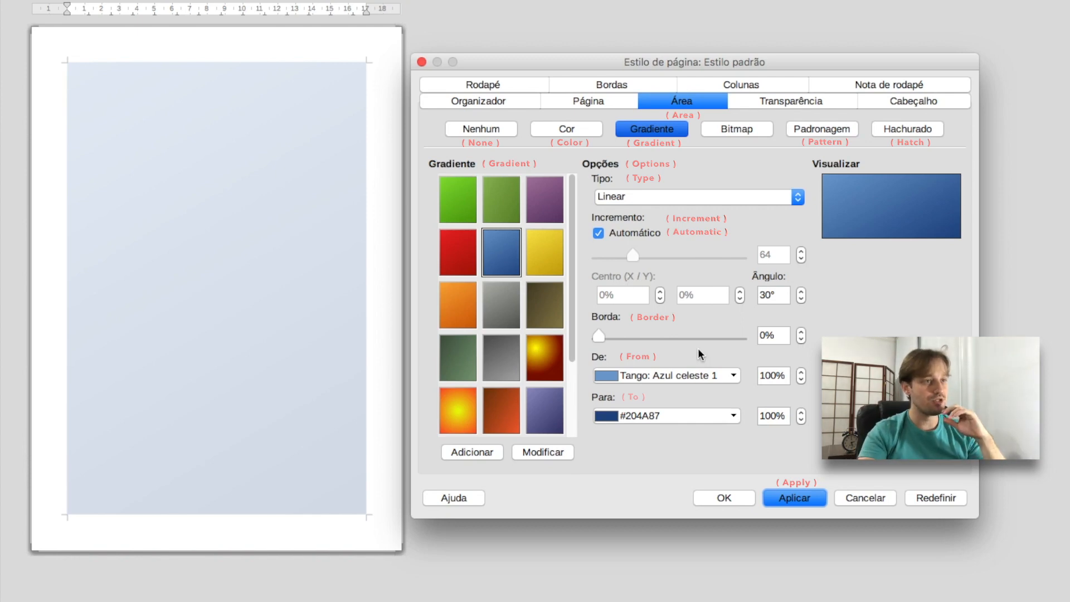
# Step: Change the gradient's start colour to Vermelho and its end colour to Verde 3
pyautogui.click(734, 375)
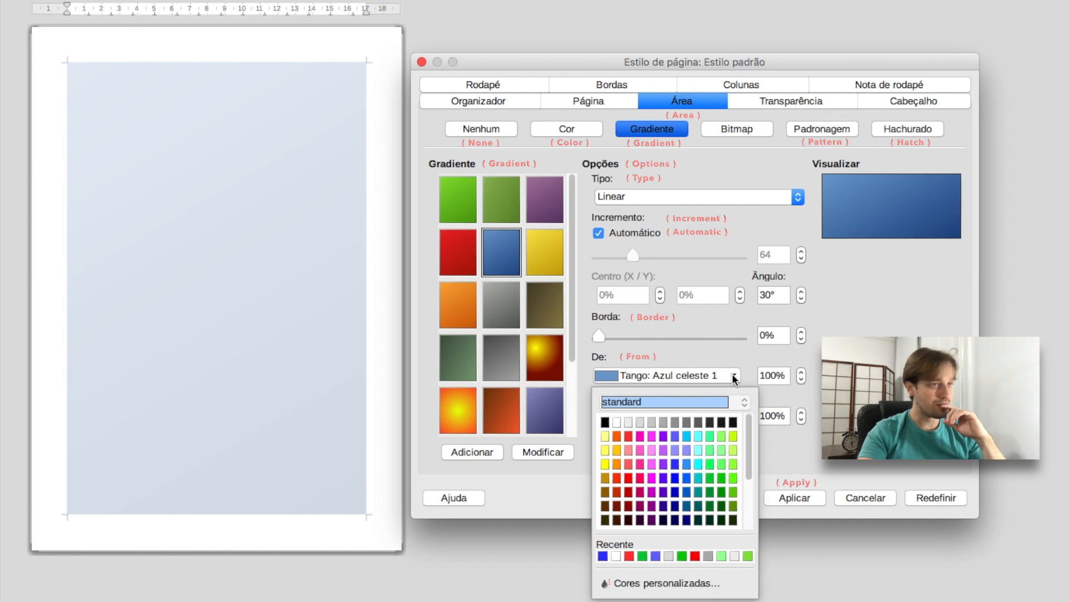
pyautogui.click(629, 435)
pyautogui.click(685, 417)
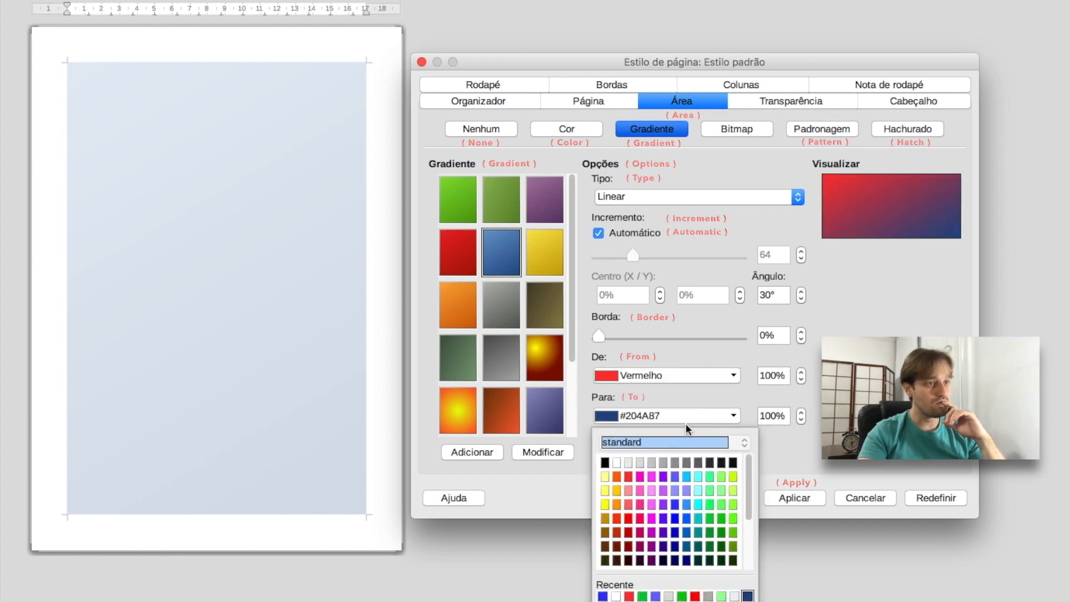
pyautogui.click(719, 520)
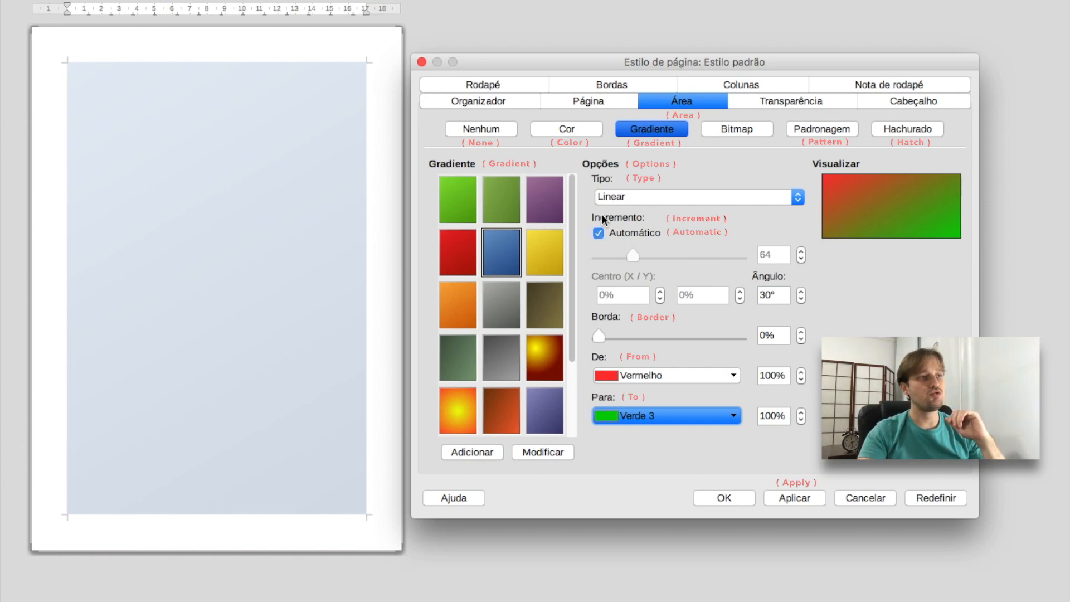
# Step: Turn off the gradient's automatic increment, try increments of 3 and 5, set it to 59, and try the border slider, returning it to 0%
pyautogui.click(596, 232)
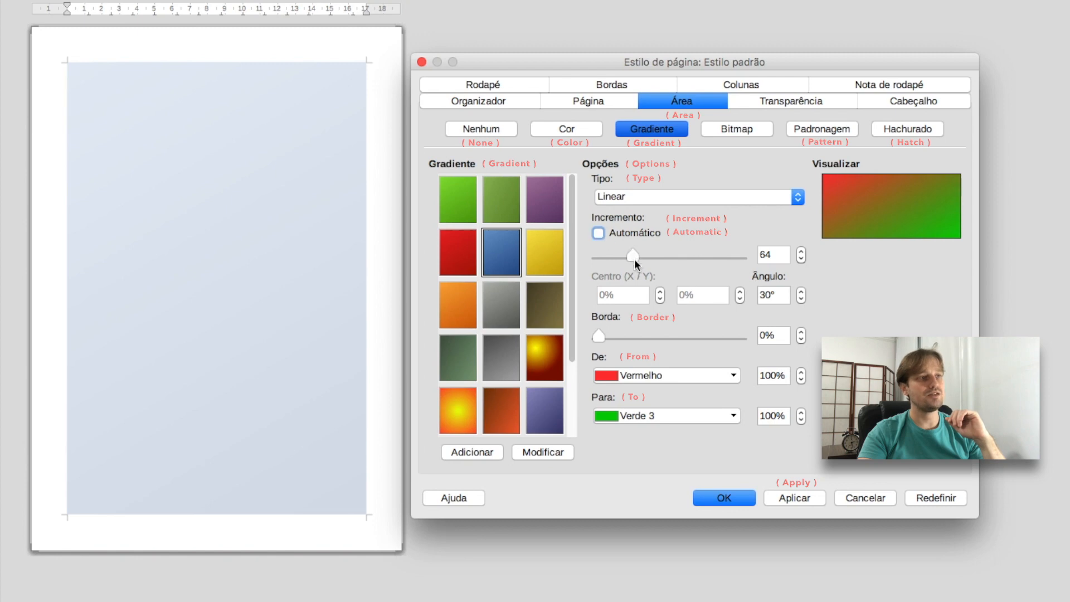
pyautogui.moveTo(635, 259); pyautogui.dragTo(595, 262)
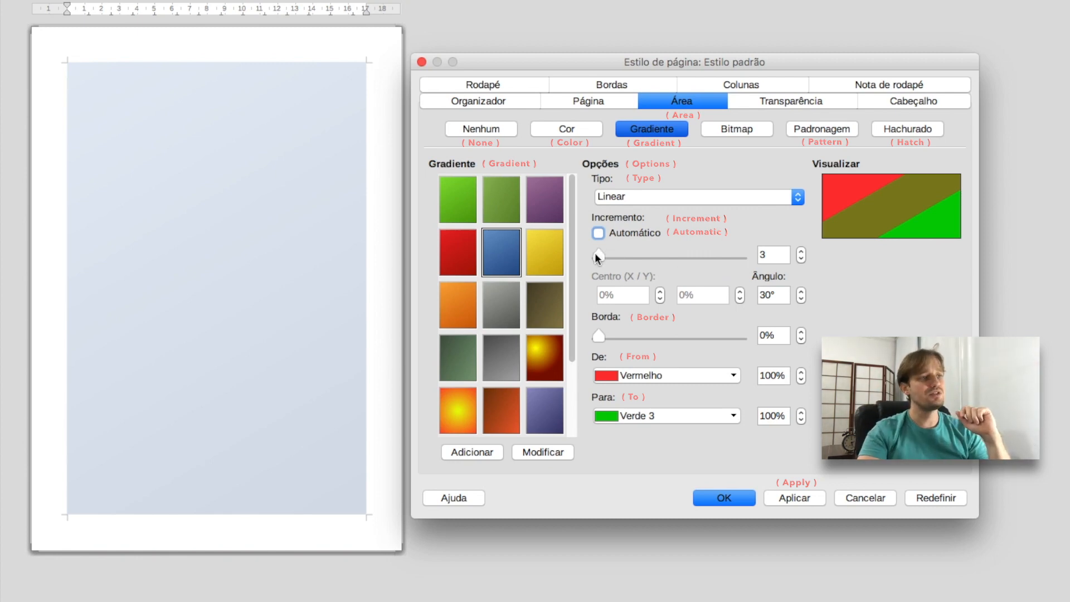
pyautogui.moveTo(596, 255); pyautogui.dragTo(599, 256)
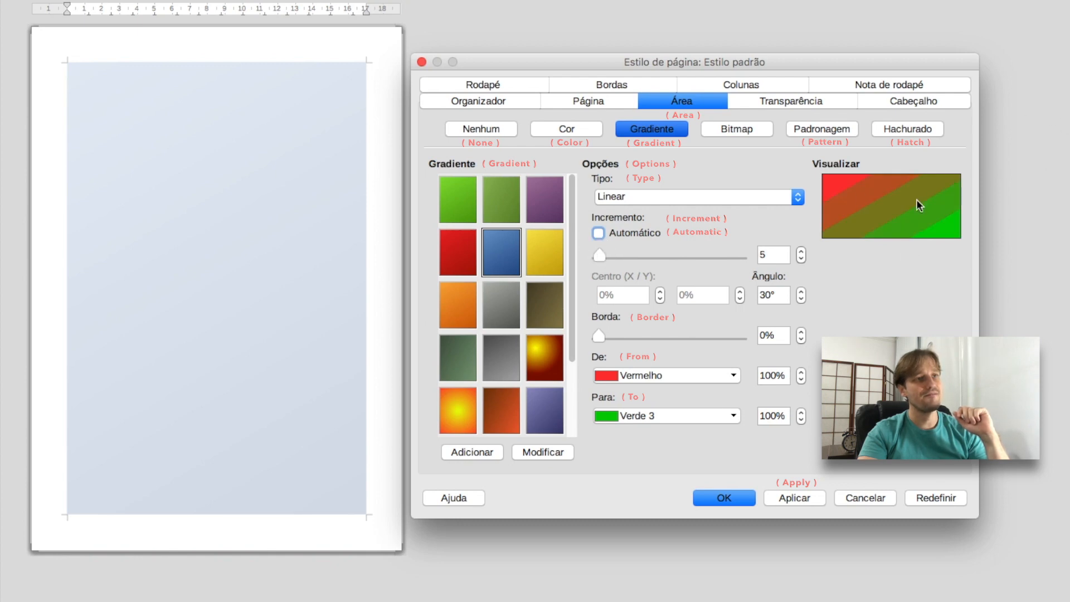
pyautogui.moveTo(596, 255); pyautogui.dragTo(632, 257)
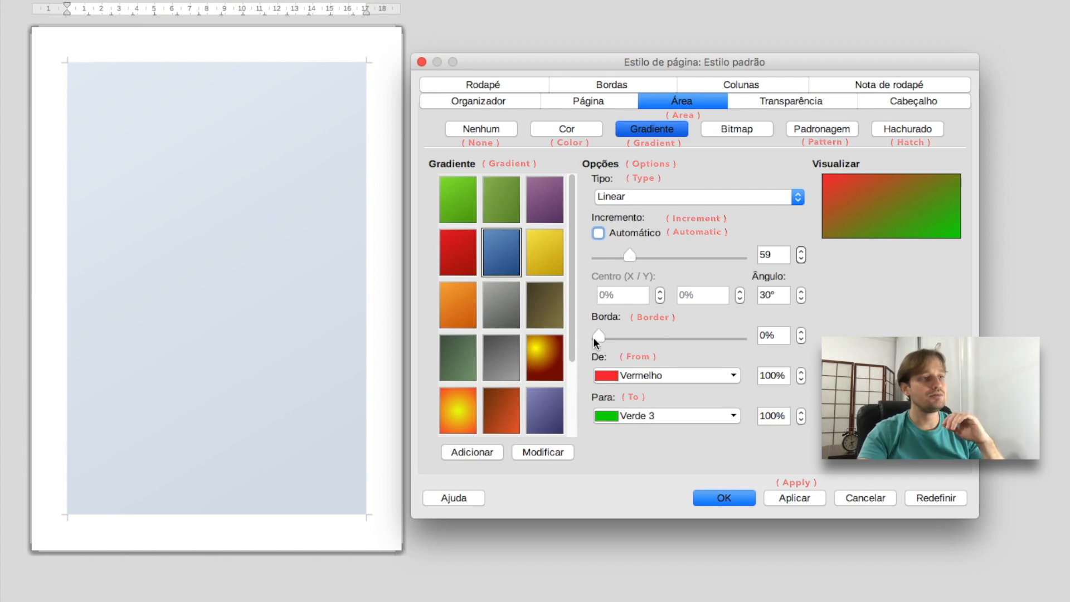
pyautogui.moveTo(595, 341)
pyautogui.mouseDown()
pyautogui.moveTo(728, 345)
pyautogui.moveTo(597, 341)
pyautogui.mouseUp()
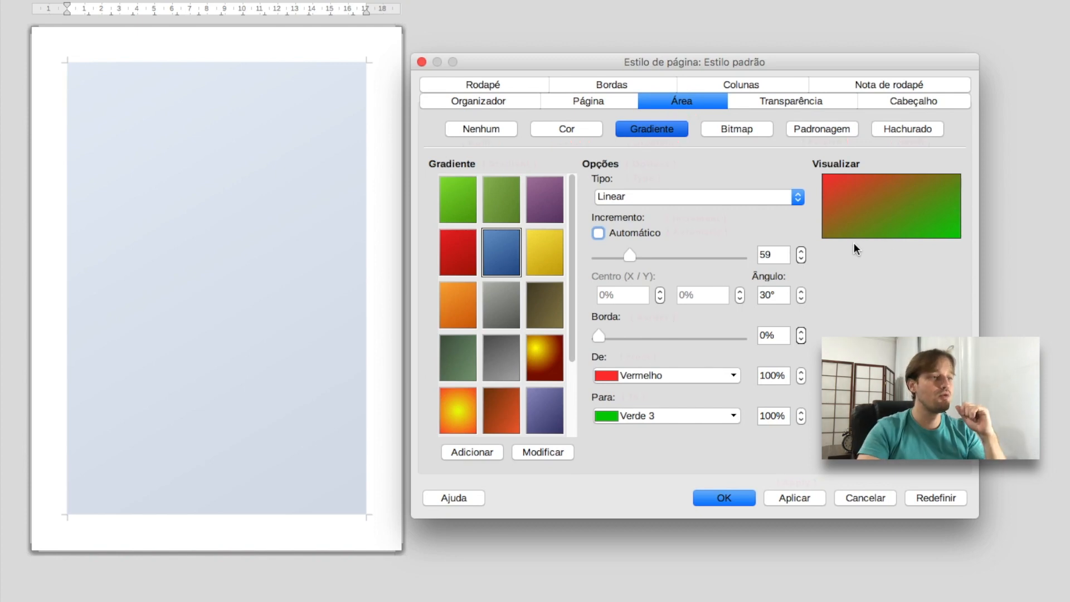
# Step: Add the customised red-to-green gradient to the gradient list, accepting the suggested name
pyautogui.click(477, 451)
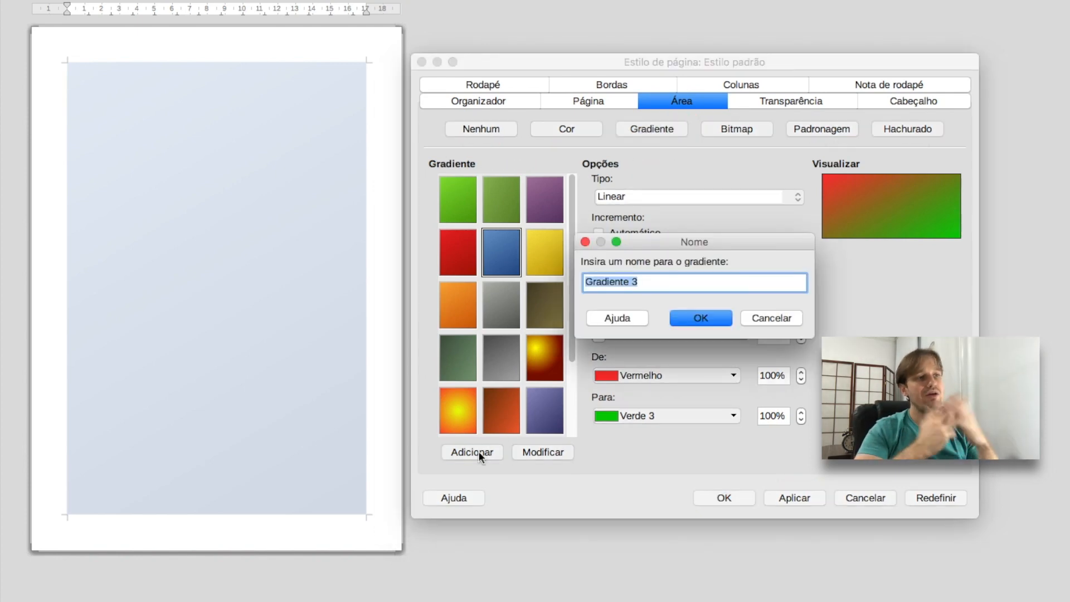
pyautogui.click(700, 316)
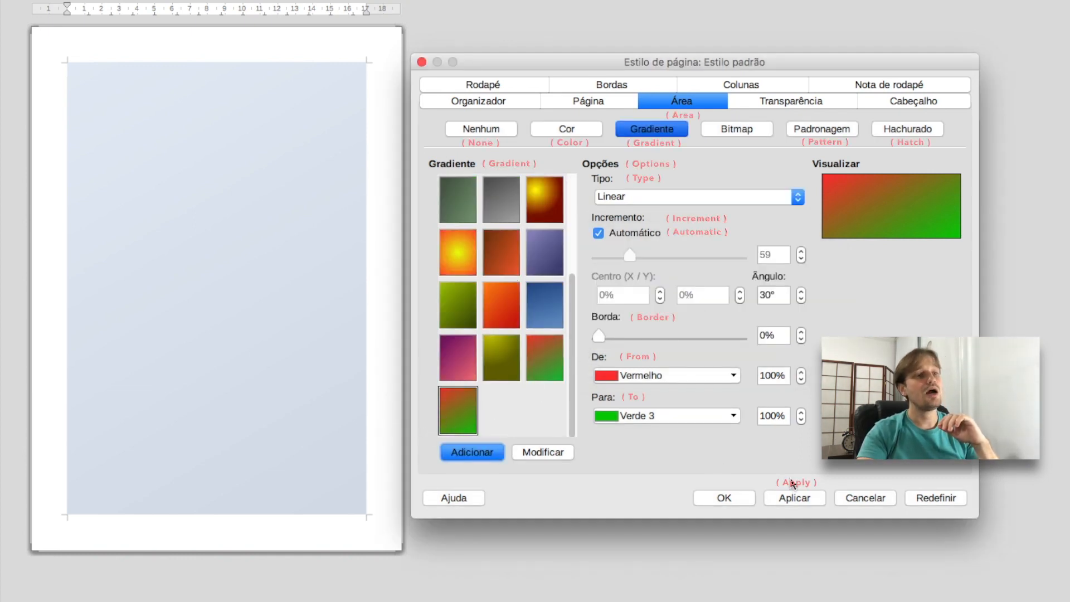
# Step: Apply the customised red-to-green gradient to the page background and set its area to no transparency
pyautogui.click(800, 497)
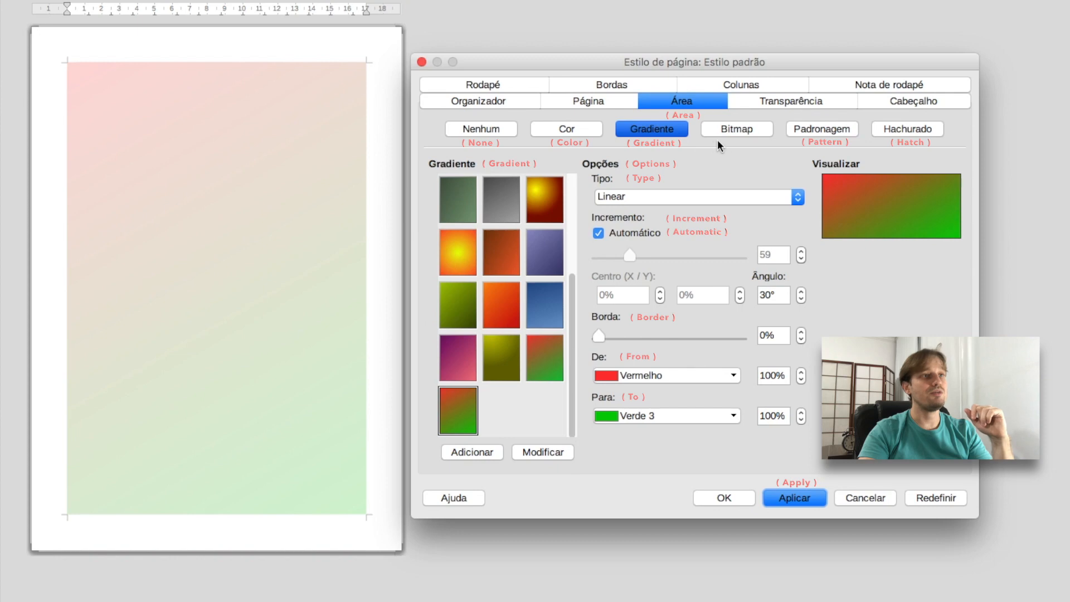
pyautogui.click(747, 104)
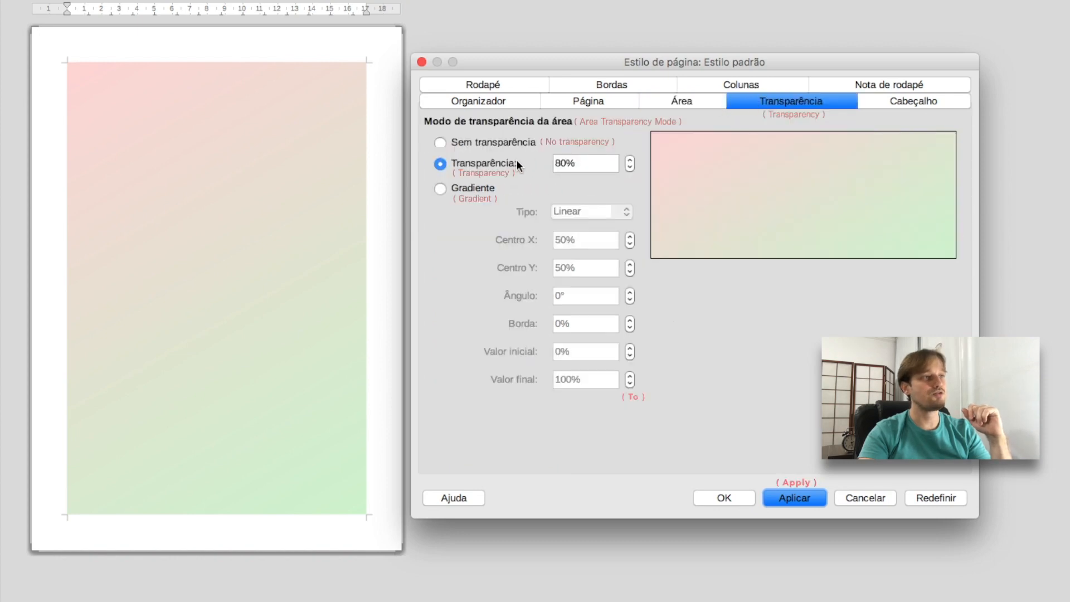
pyautogui.click(441, 143)
pyautogui.click(788, 498)
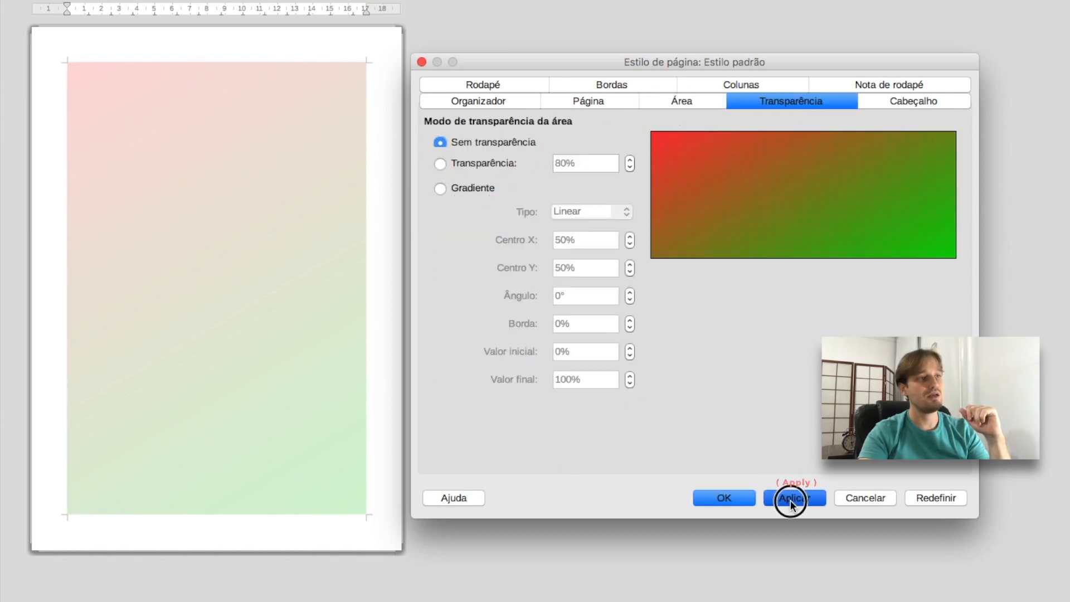
# Step: View the gradient fill options for the page area again and switch the background fill type to bitmap
pyautogui.click(709, 100)
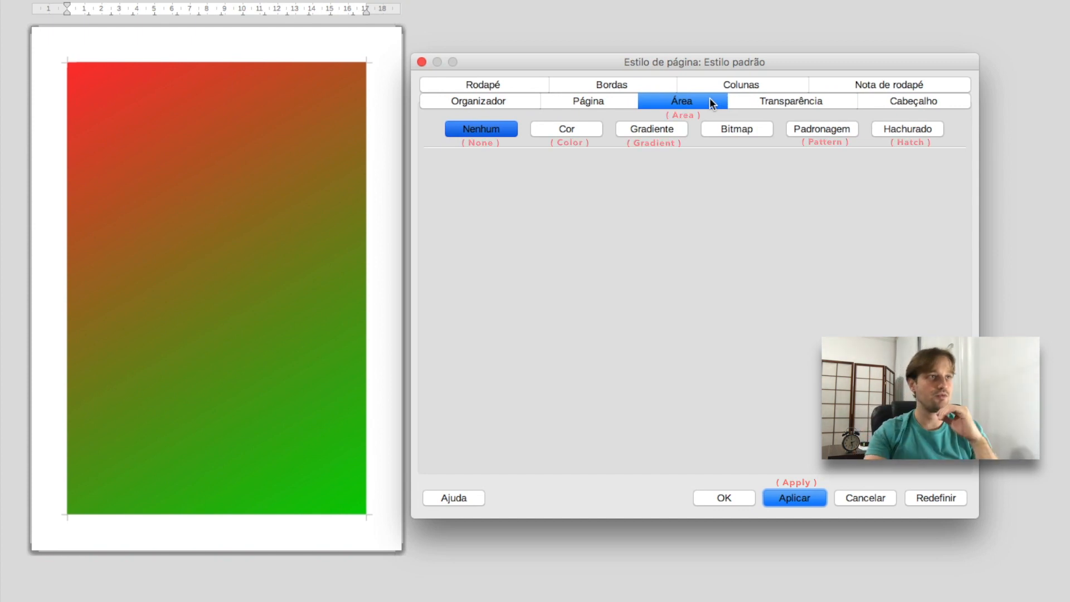
pyautogui.click(661, 128)
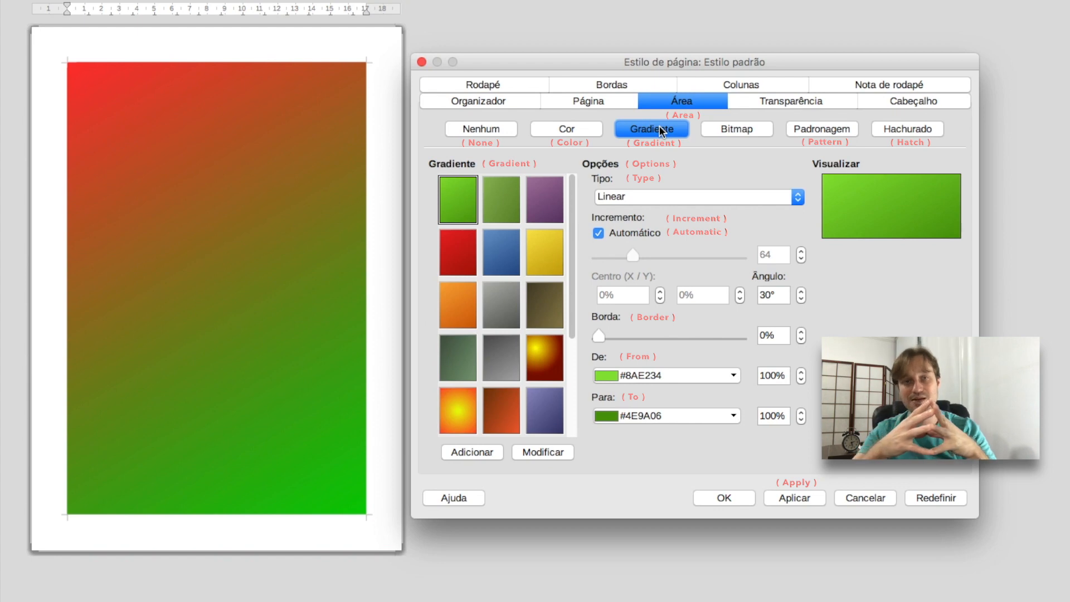
pyautogui.click(718, 130)
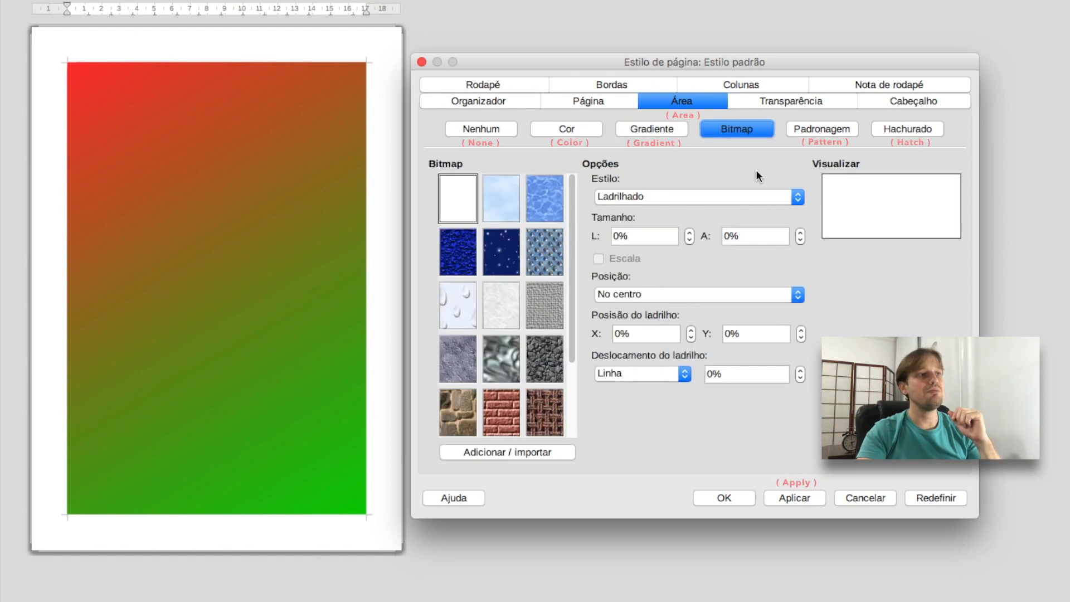